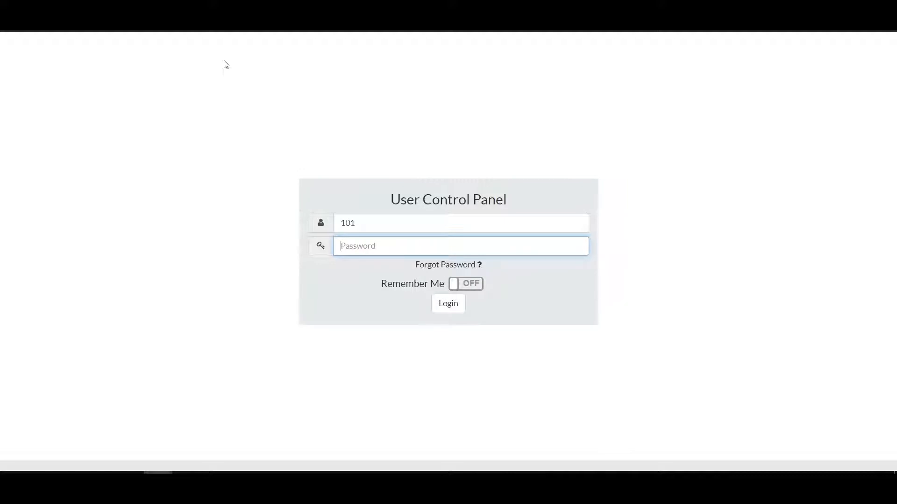
Log in to the User Control Panel and create a dashboard named Main.
key(Return)
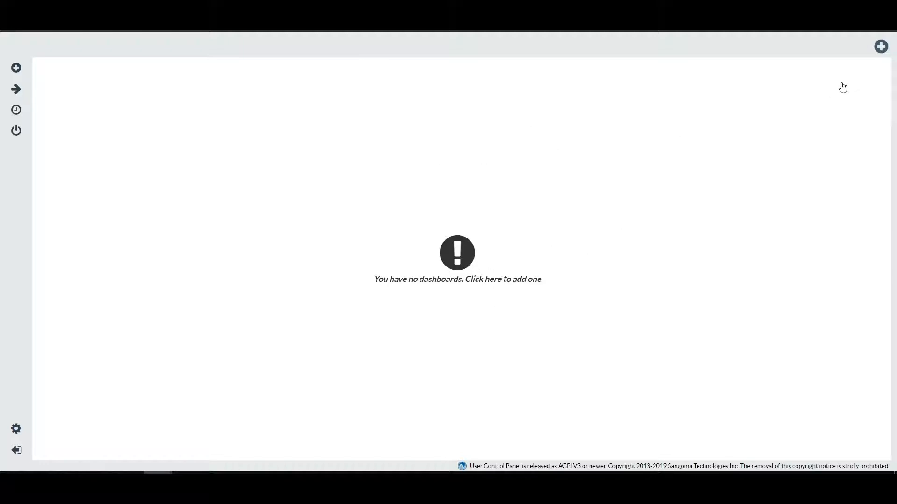
click(881, 47)
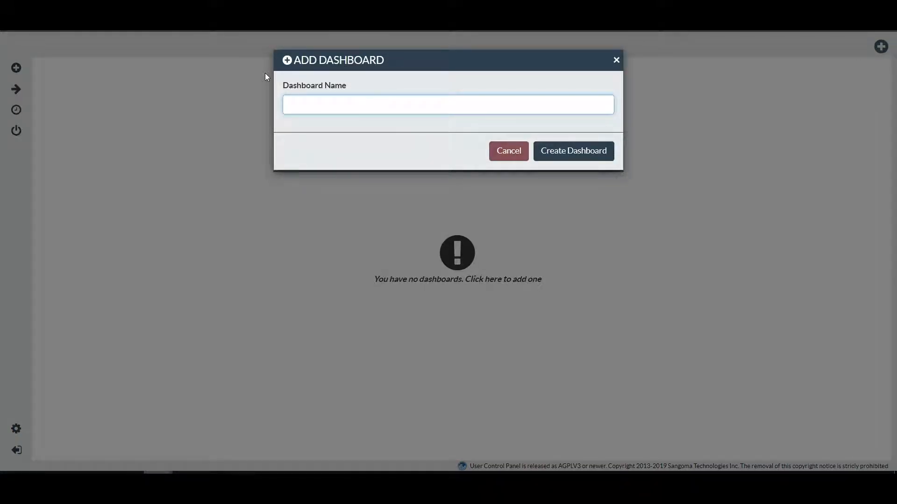
text(Main)
click(570, 150)
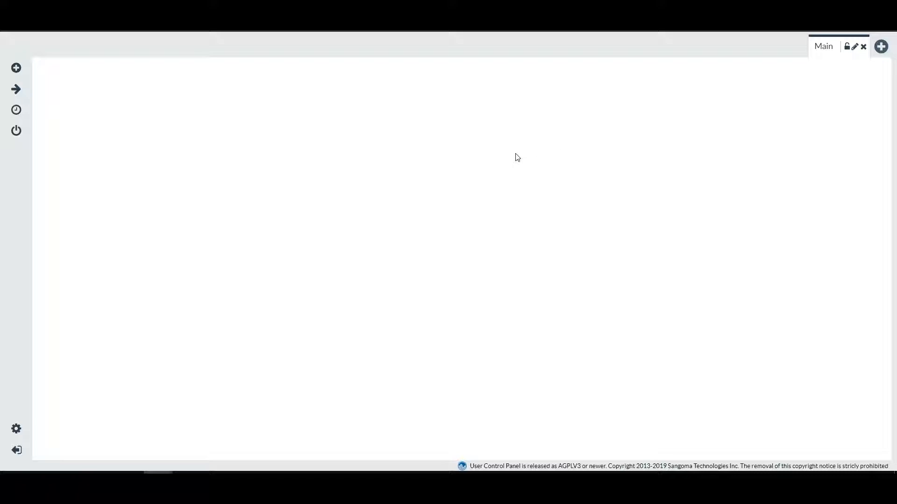
Create a second dashboard named Call Info.
click(881, 46)
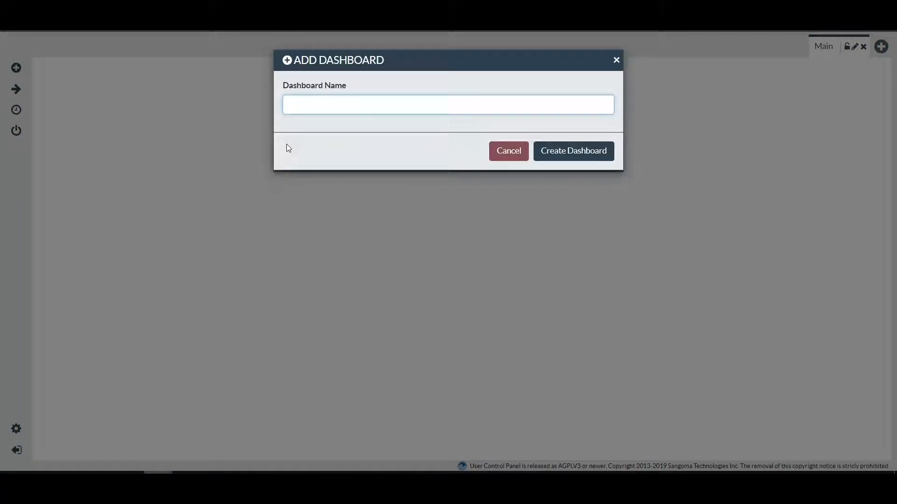
text(Call Info)
click(577, 152)
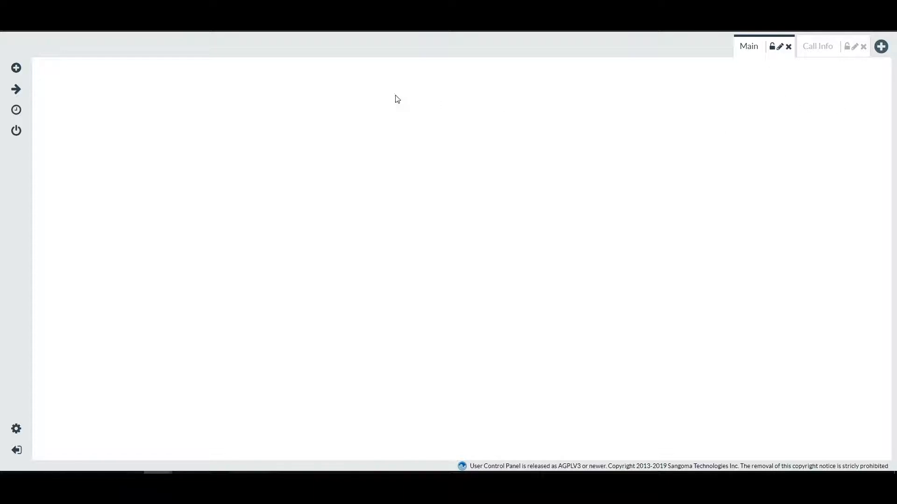
Add the Contacts widget and the Do Not Disturb widget for extension 101 to the Main dashboard.
click(17, 70)
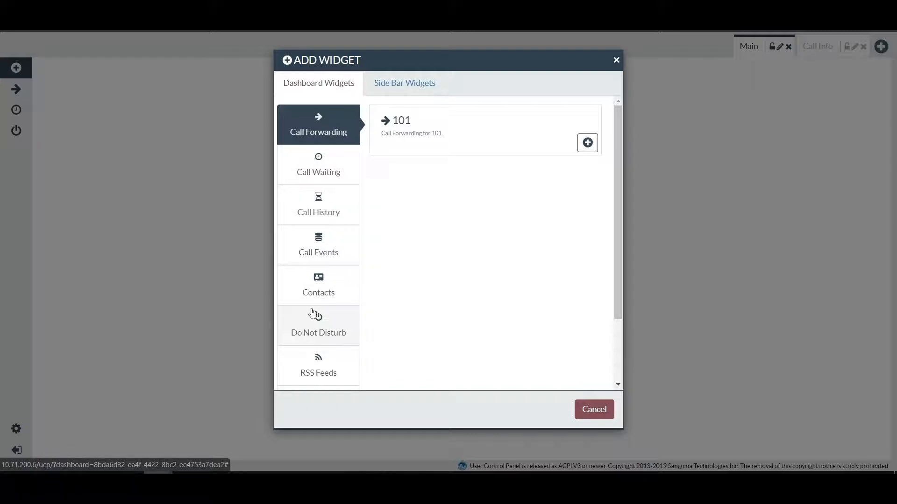
click(317, 286)
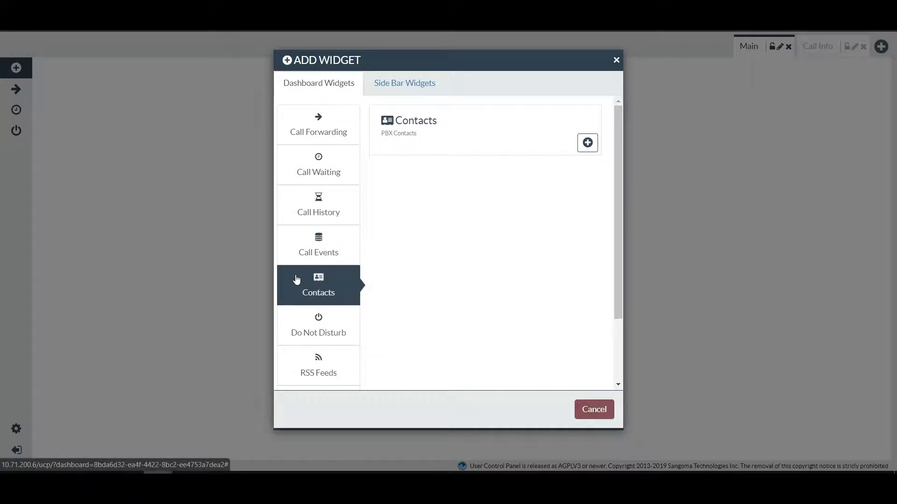
click(589, 143)
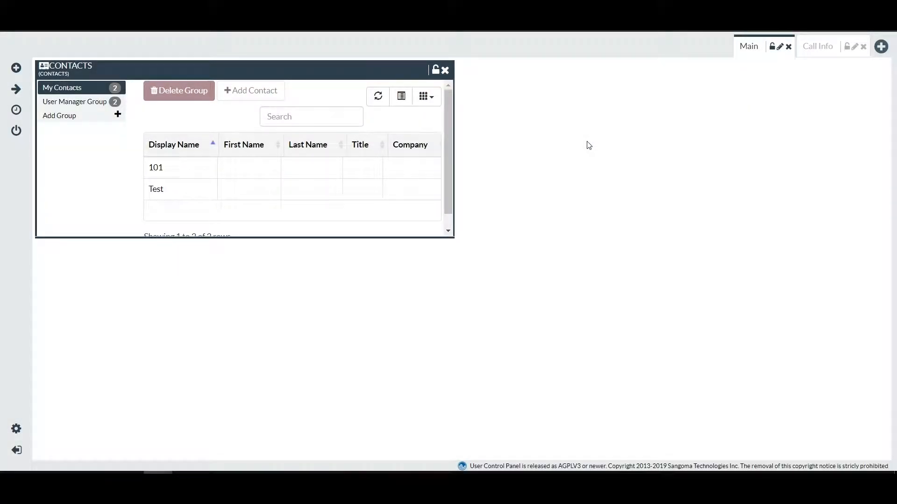
click(20, 68)
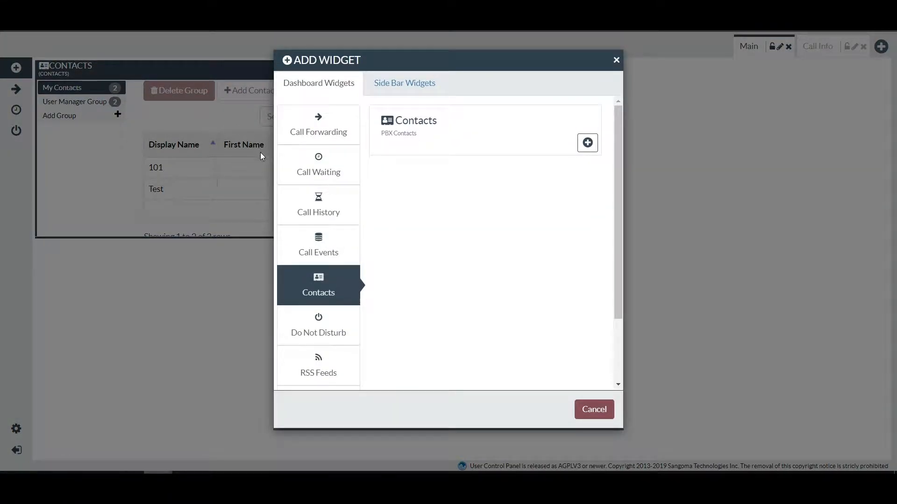
click(332, 335)
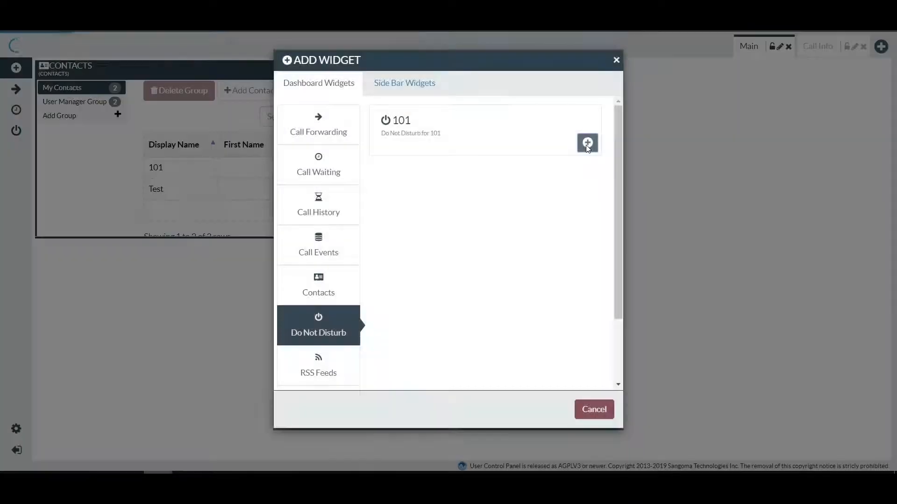
click(588, 144)
Add the Presence widget to the Main dashboard.
click(16, 68)
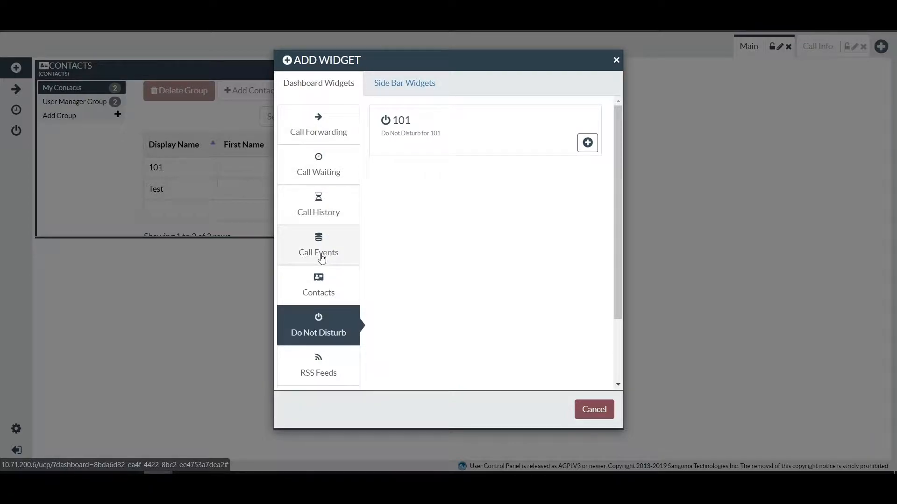
scroll(335, 333, down, 3)
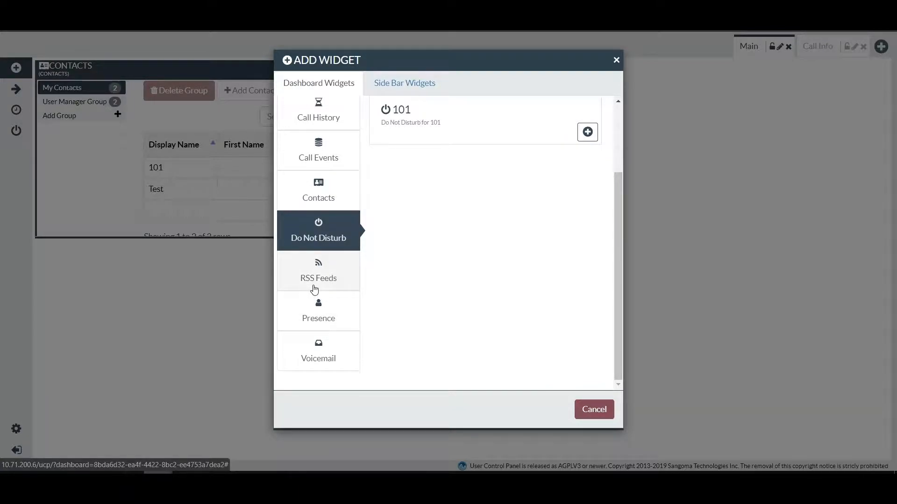
click(302, 318)
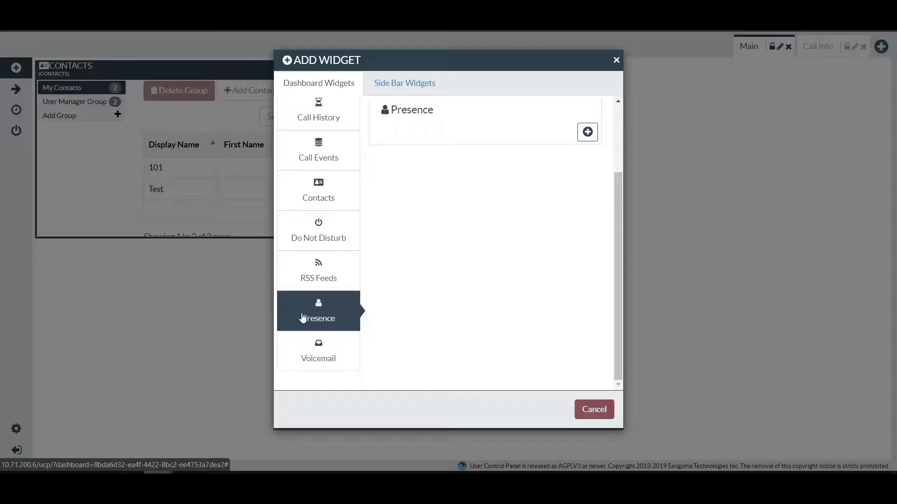
click(588, 132)
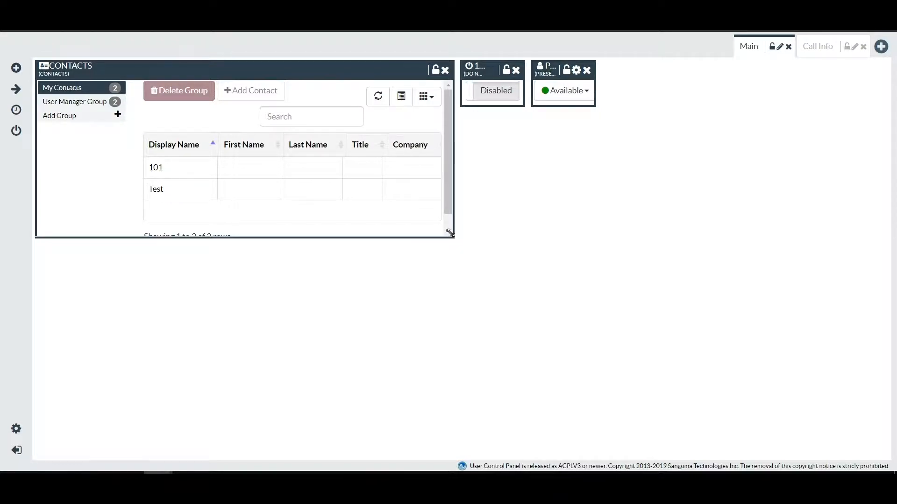
Enlarge the Contacts widget and arrange widened Do Not Disturb and Presence widgets beneath its left and right ends.
drag(449, 232, 590, 316)
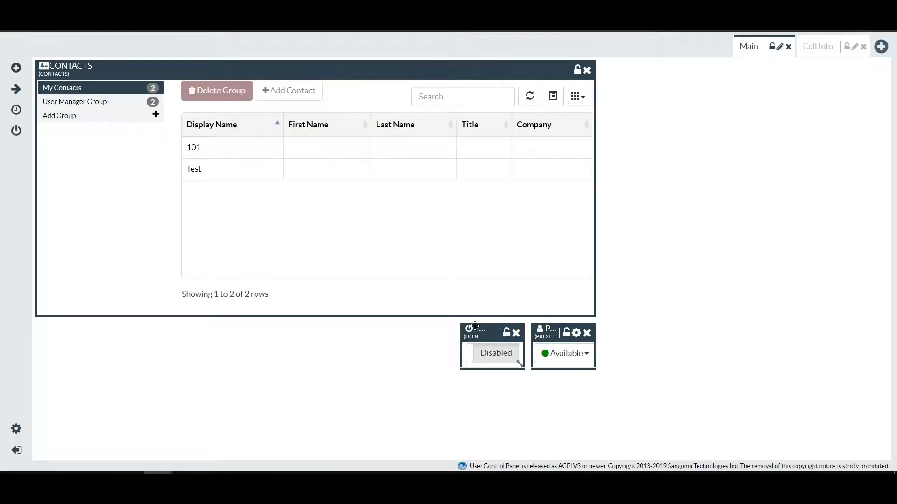
drag(481, 331, 58, 329)
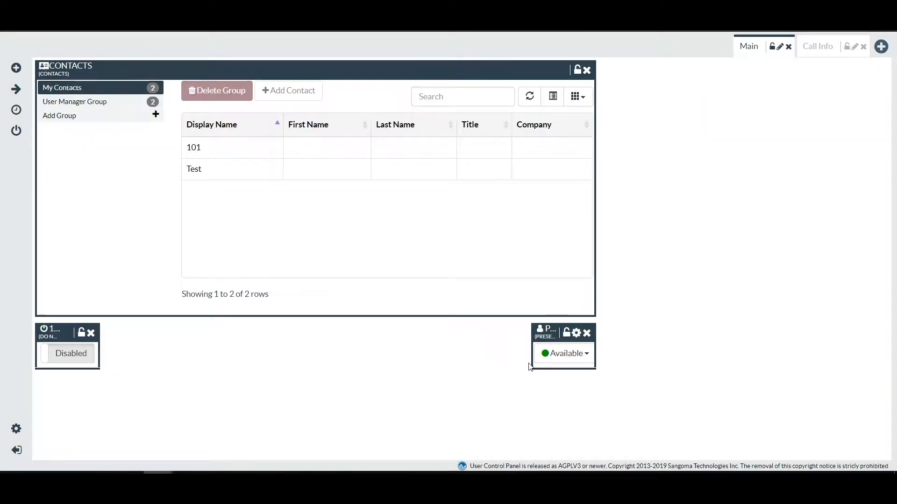
drag(592, 367, 615, 355)
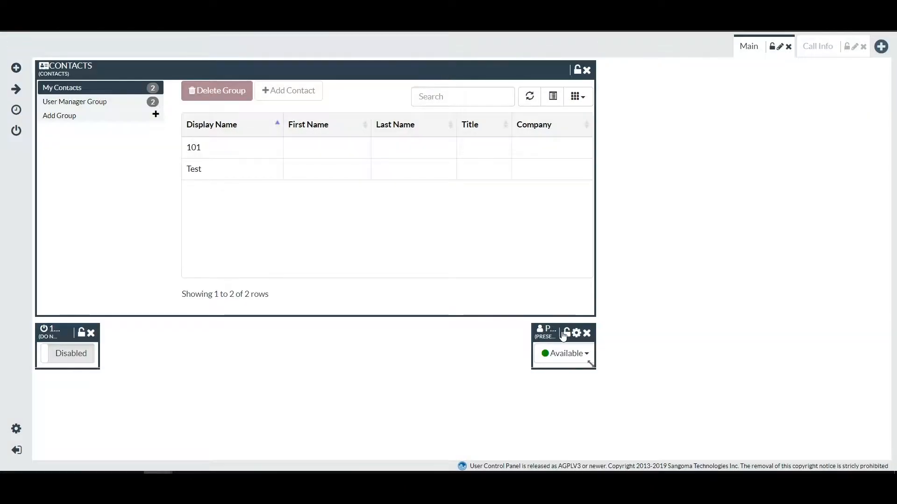
drag(550, 330, 527, 332)
drag(95, 364, 195, 388)
drag(588, 363, 644, 363)
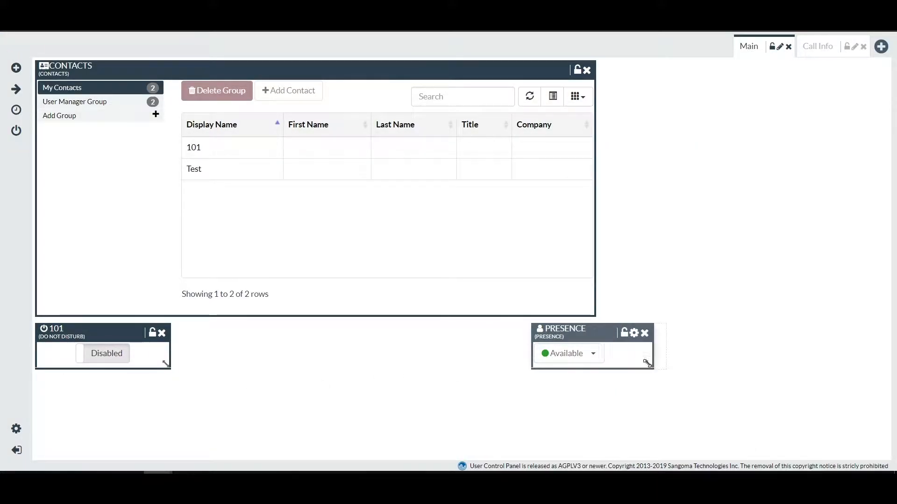
drag(603, 331, 531, 332)
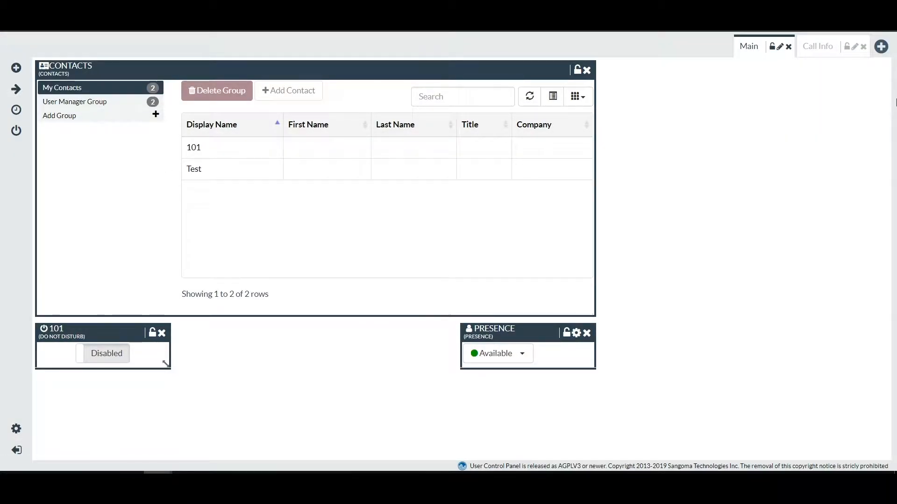
Add the Call Forwarding widget for extension 101 to the Call Info dashboard.
click(816, 52)
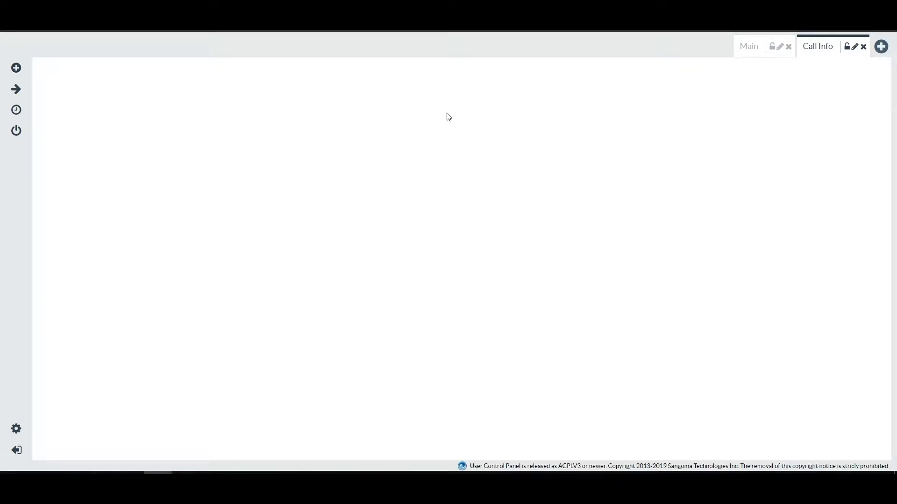
click(14, 69)
scroll(319, 164, up, 2)
scroll(318, 163, up, 1)
click(318, 138)
click(594, 149)
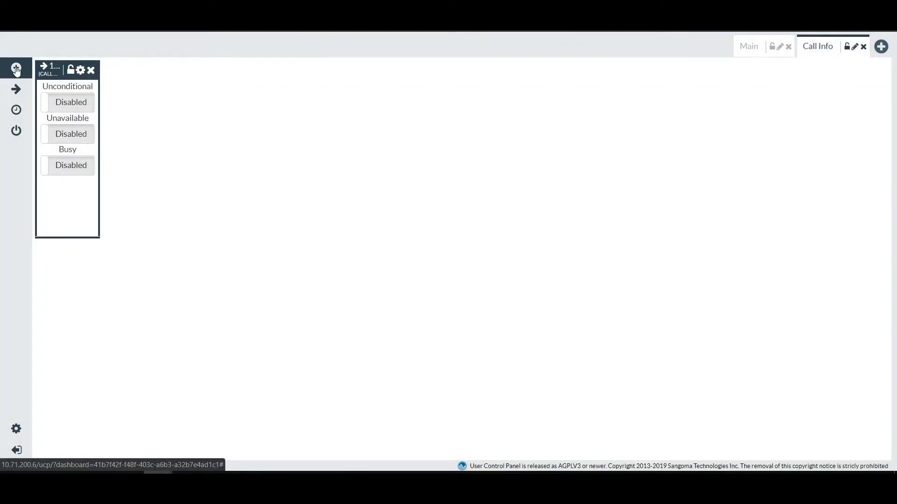
Add the Call History widget for extension 101 to the Call Info dashboard.
click(16, 69)
click(340, 169)
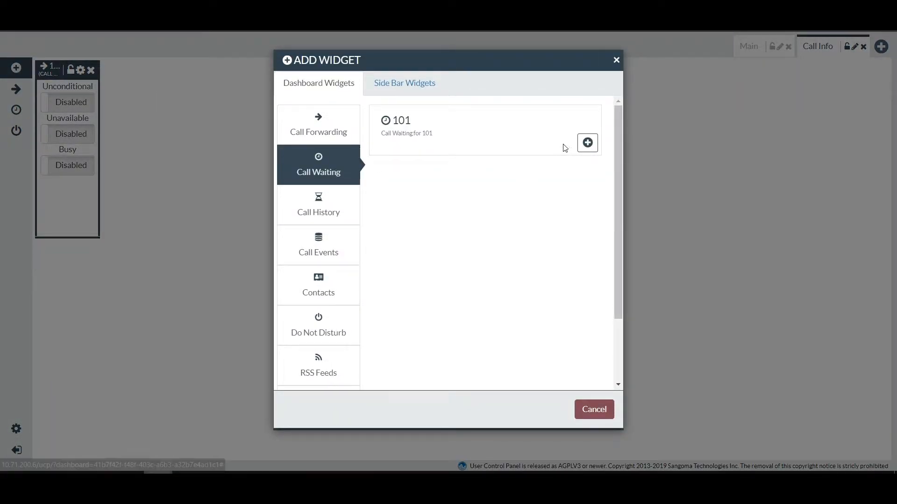
click(309, 212)
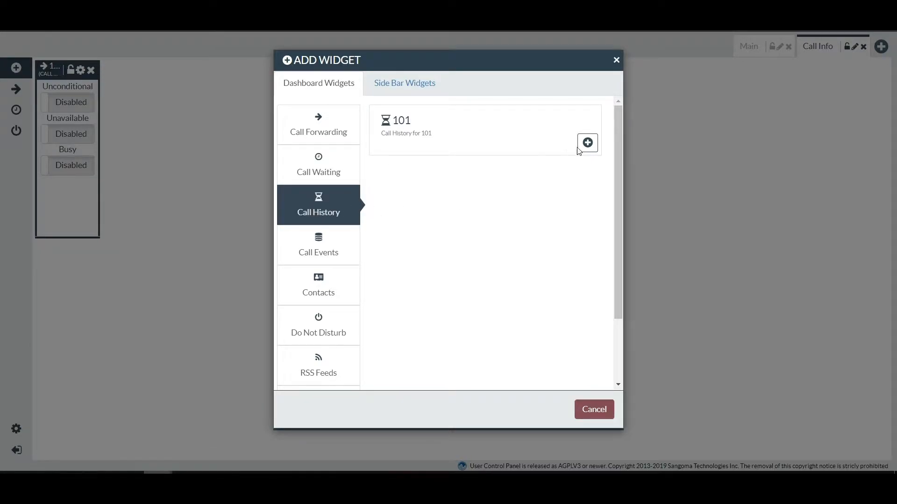
click(589, 143)
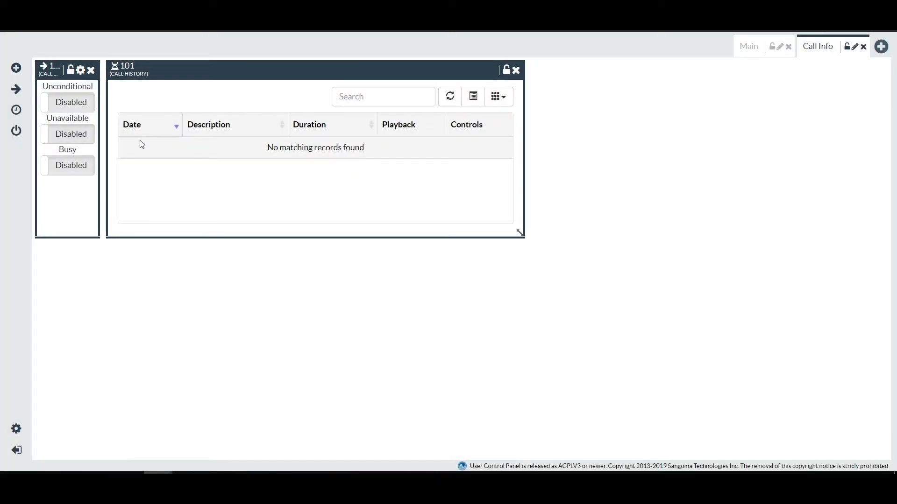
Add the Call Waiting widget for extension 101 to the Call Info dashboard.
click(16, 69)
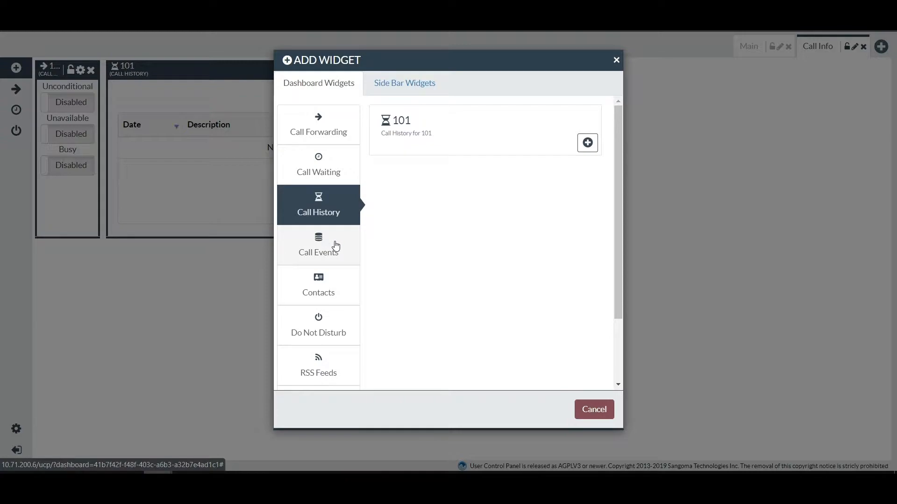
click(317, 171)
click(587, 143)
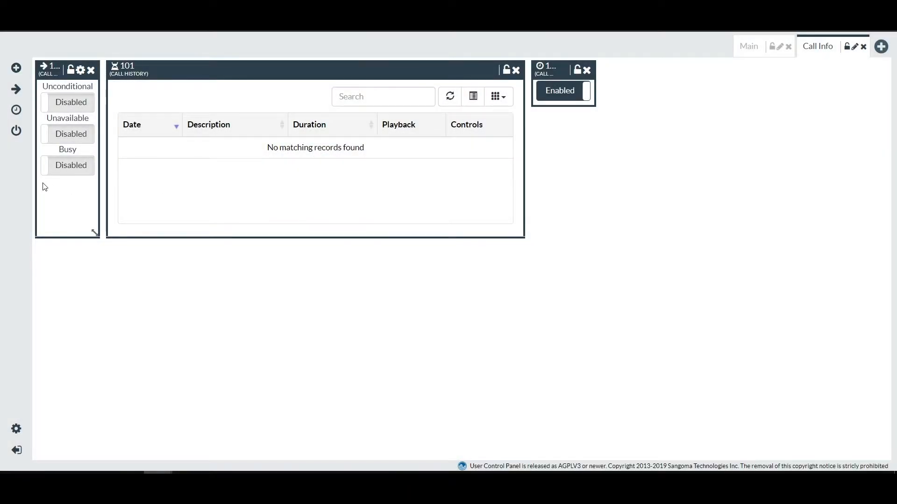
Widen the Call Forwarding widget, then enlarge the Call Waiting widget and move it left along the dashboard's upper edge.
drag(95, 232, 311, 237)
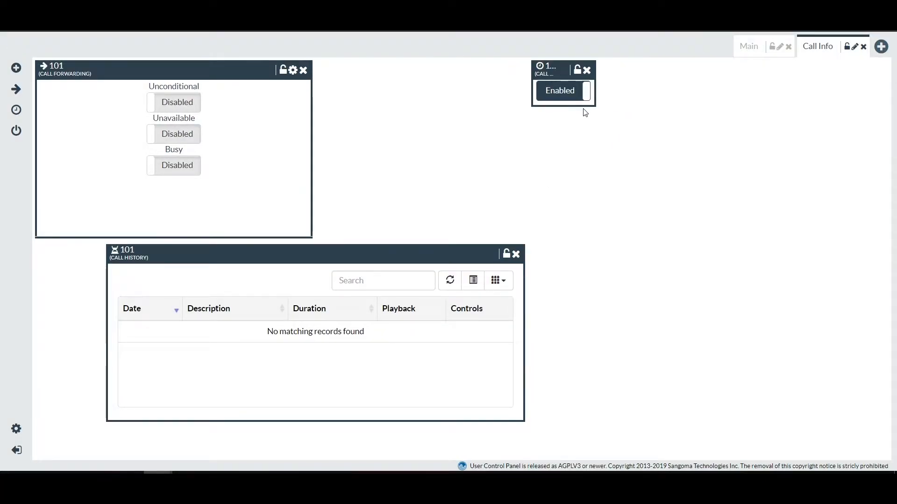
drag(592, 103, 732, 206)
drag(582, 70, 370, 69)
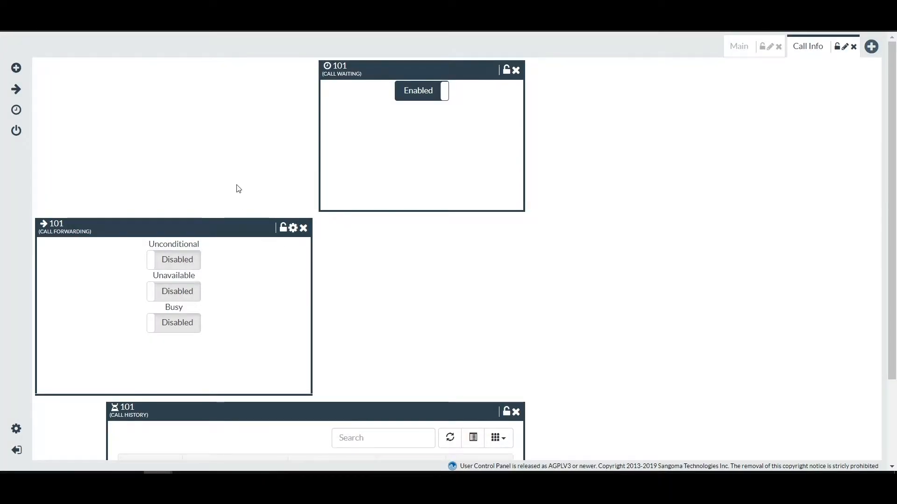
Delete the Do Not Disturb widget from the Main dashboard and lock the Contacts widget in place.
click(735, 50)
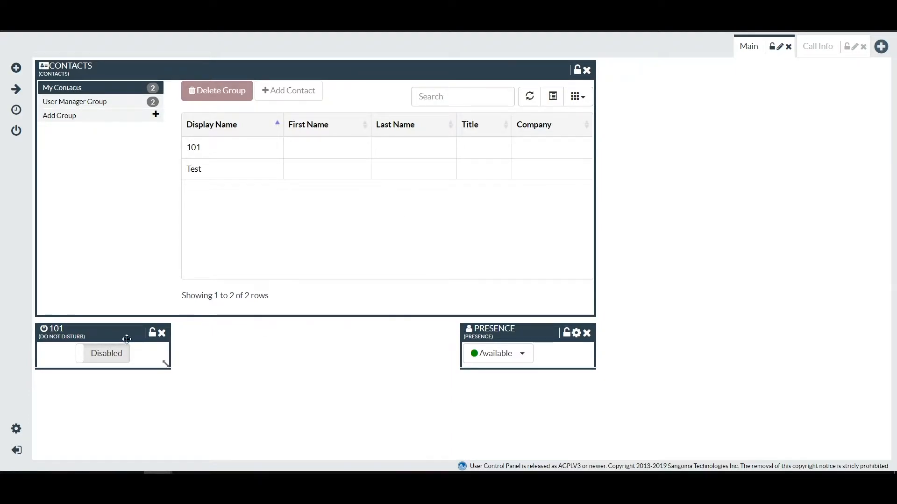
click(161, 333)
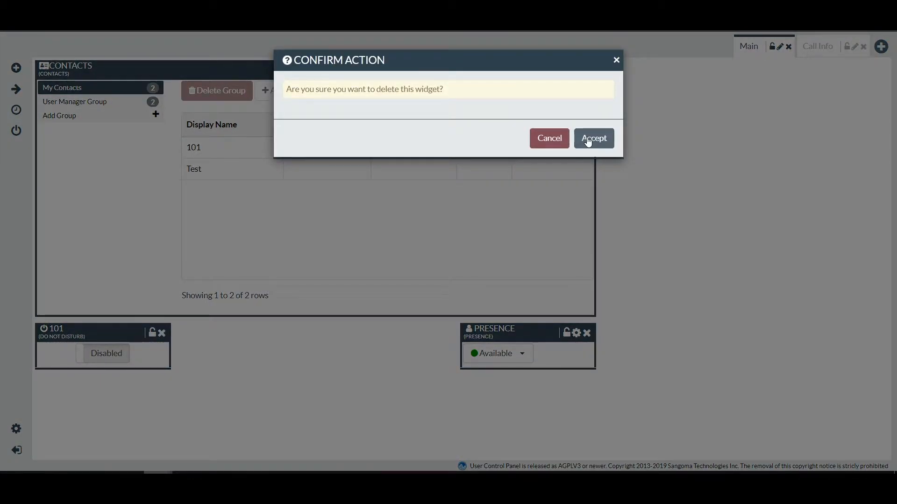
click(589, 140)
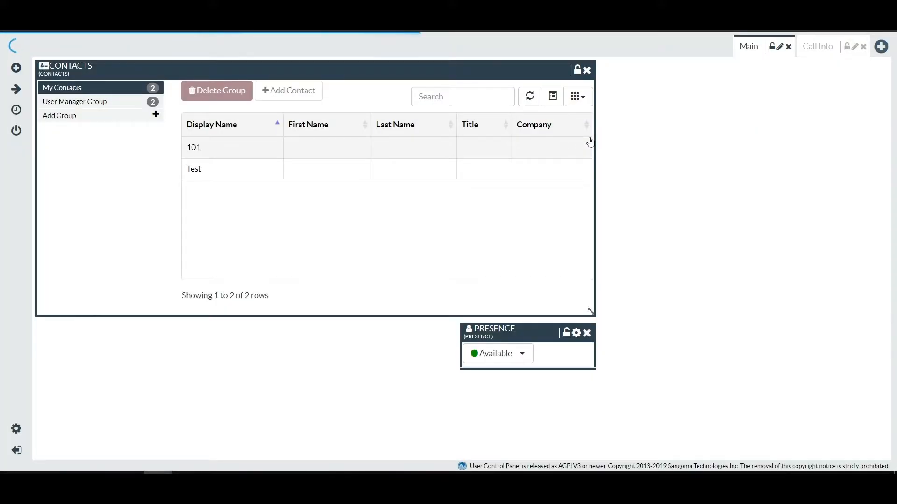
click(577, 70)
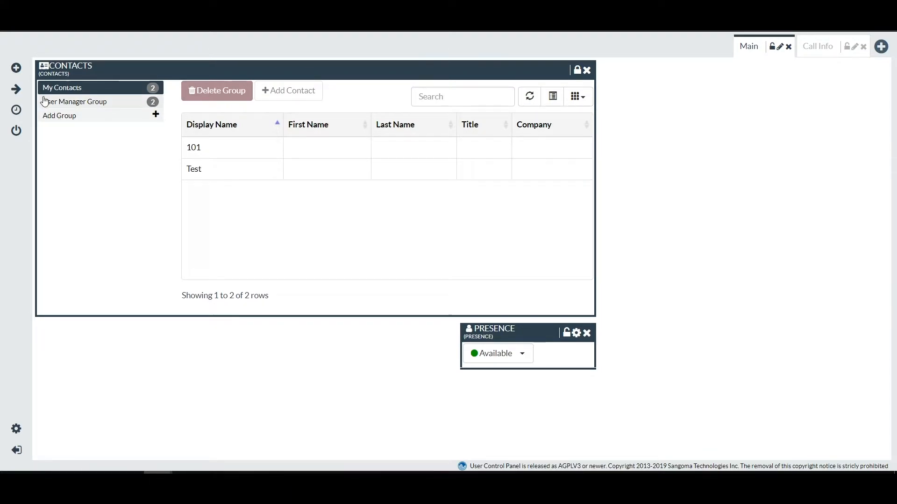
Add the Presence widget to the side bar.
click(17, 69)
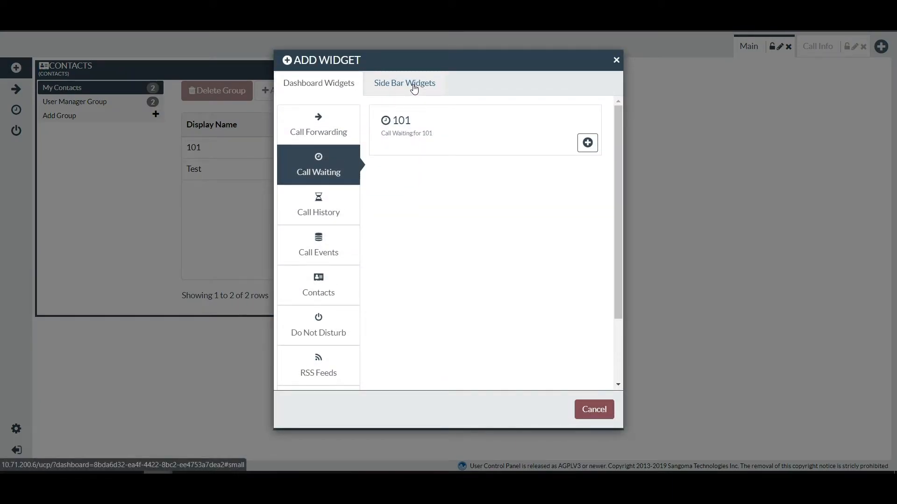
click(413, 88)
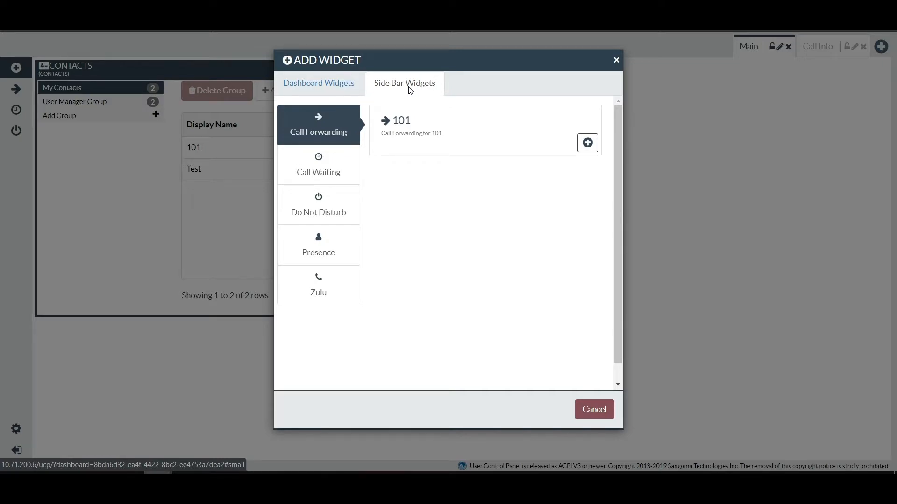
click(310, 205)
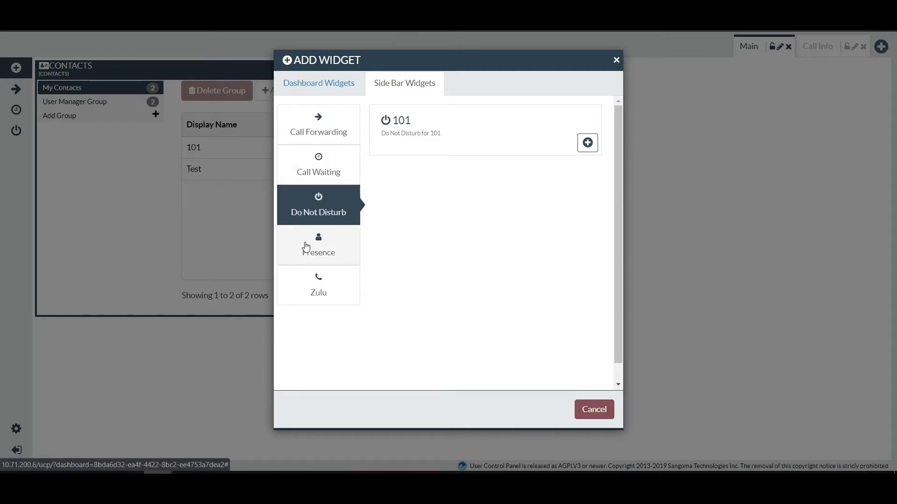
click(306, 246)
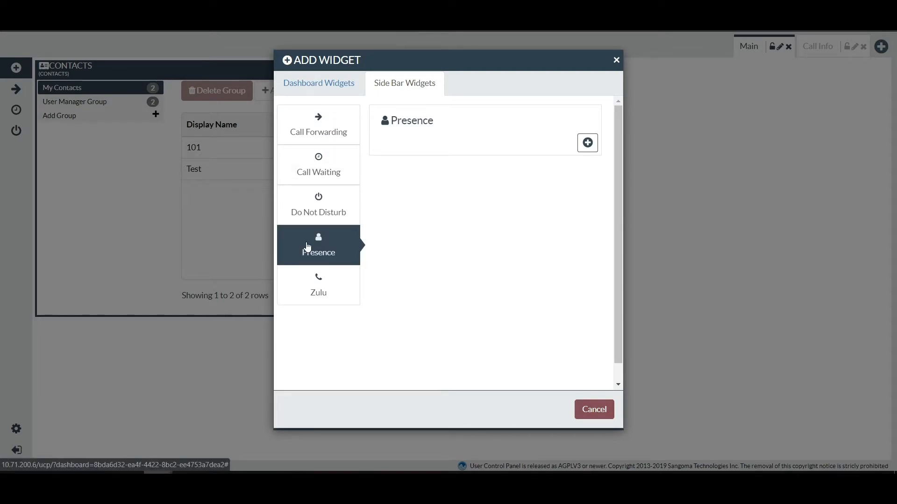
click(586, 142)
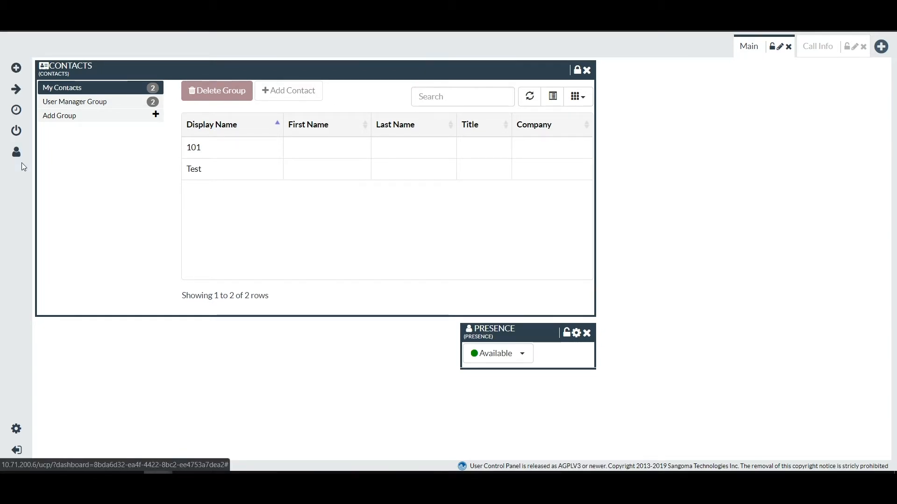
Toggle Do Not Disturb for extension 101 on and off again from its side bar widget, and remove that widget from the side bar.
click(21, 138)
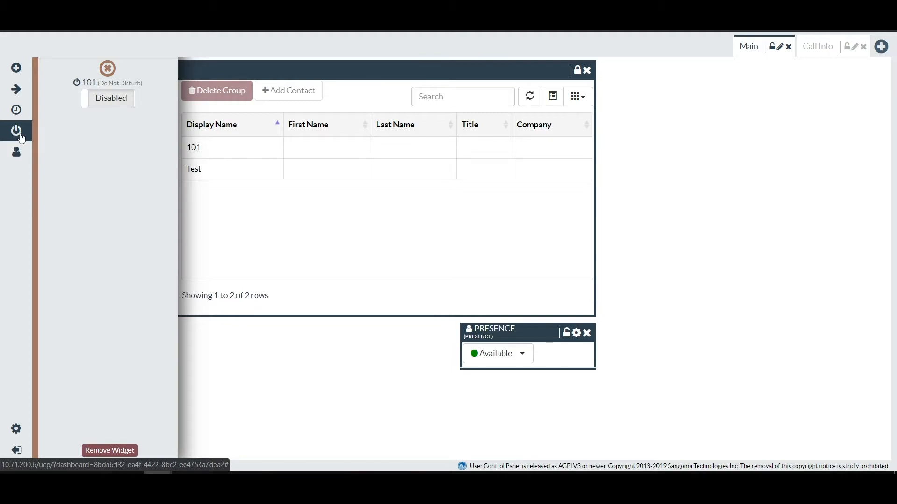
click(112, 99)
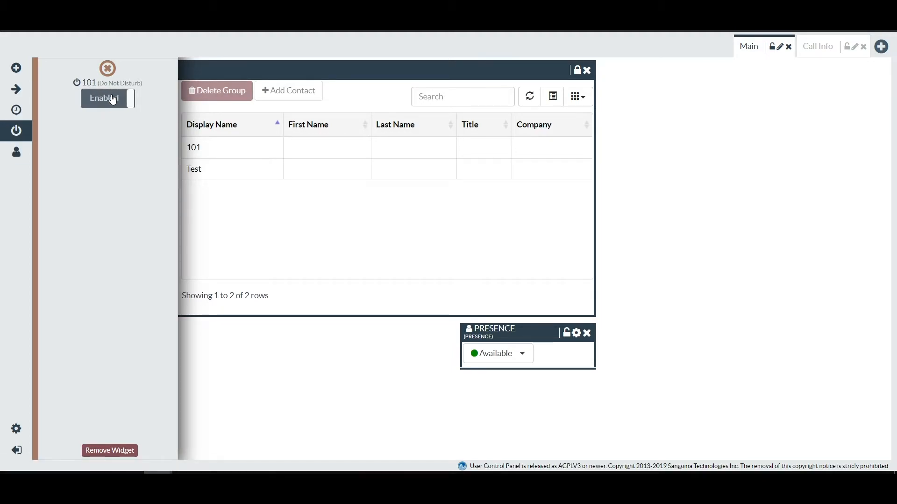
click(111, 100)
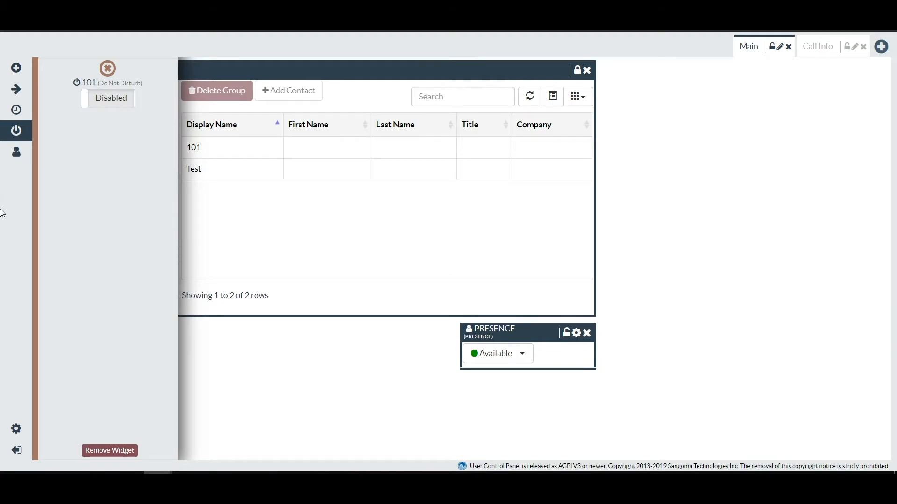
click(109, 450)
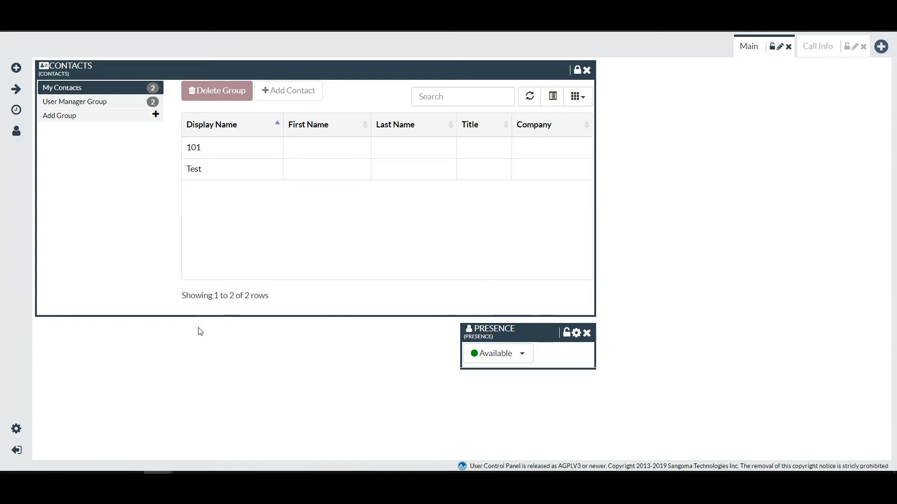